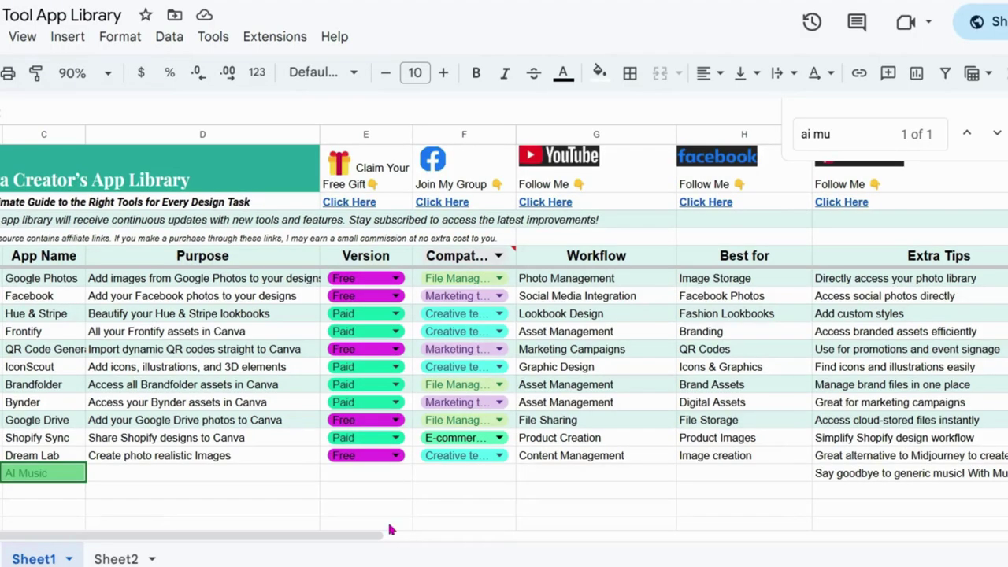
# Step: Review the Canva Creator's App Library title and subtitle rows in the sheet
pyautogui.scroll(10, 252, 370)
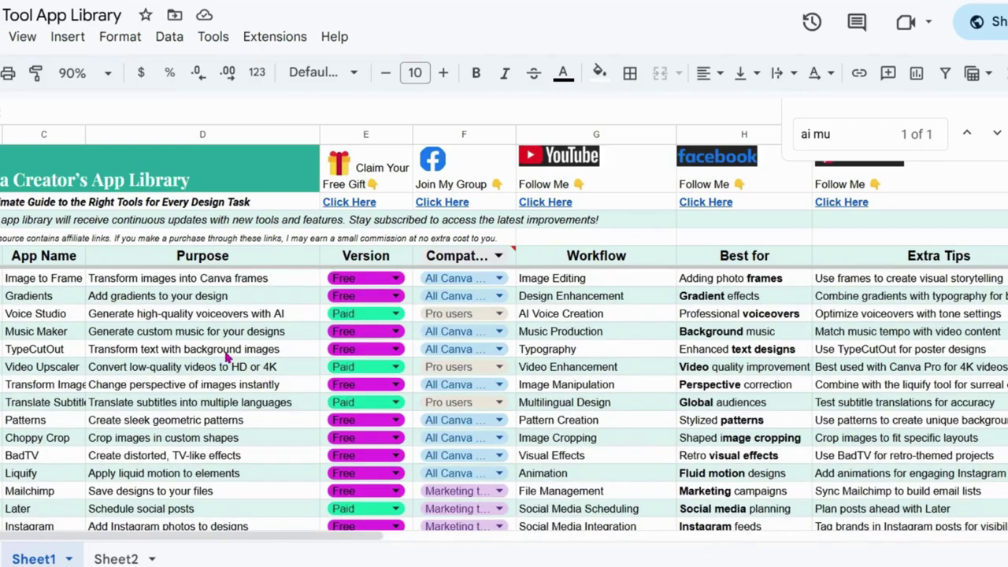
pyautogui.click(47, 157)
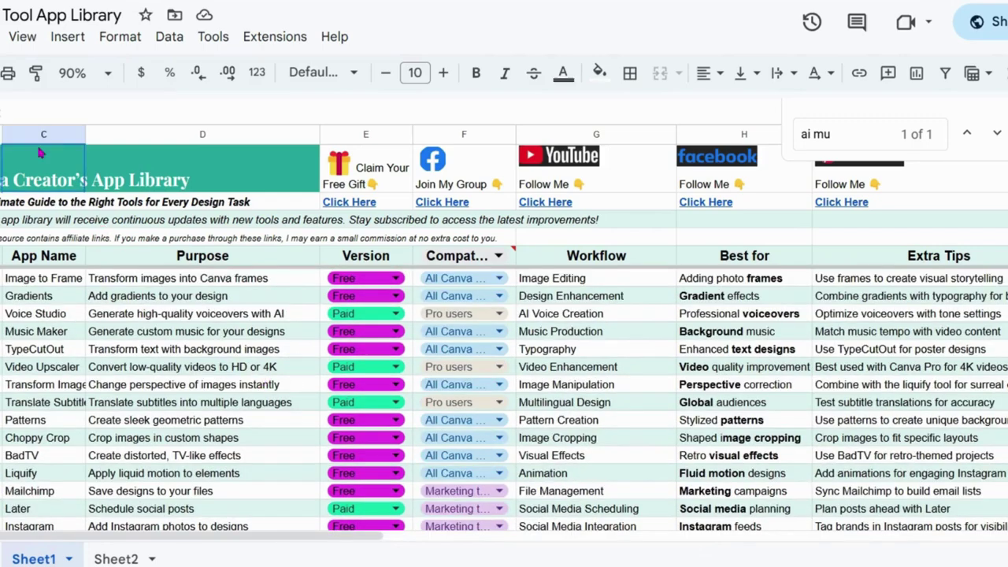
pyautogui.click(157, 201)
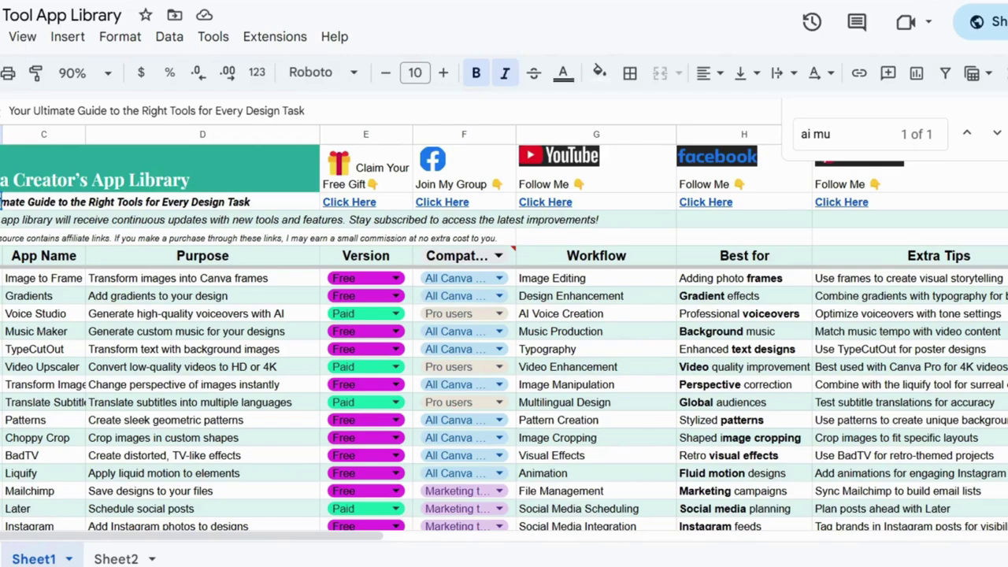
pyautogui.scroll(-2, 543, 175)
pyautogui.scroll(3, 543, 175)
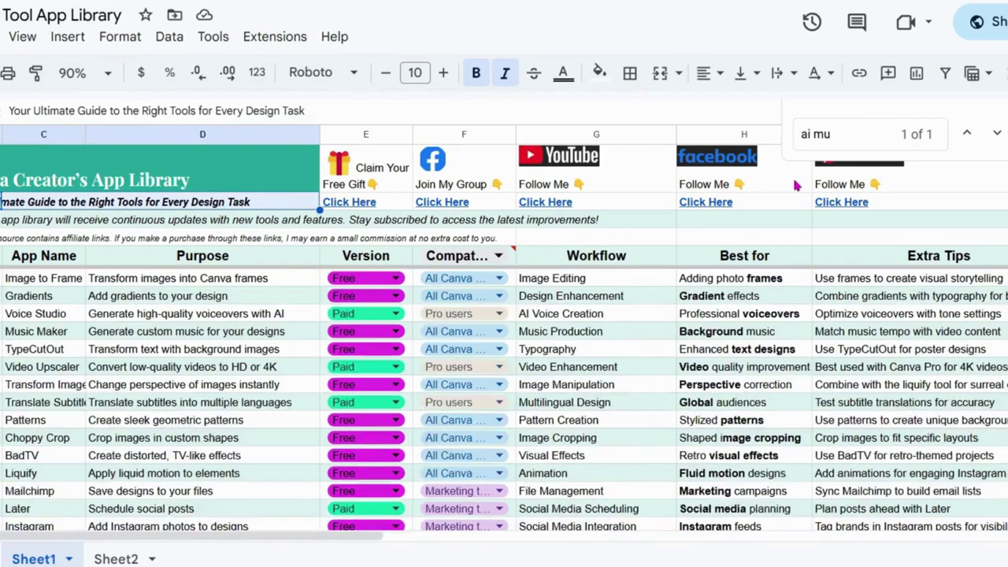
# Step: Close the find bar and select the Claim Your Free Gift header cell
pyautogui.press('Escape')
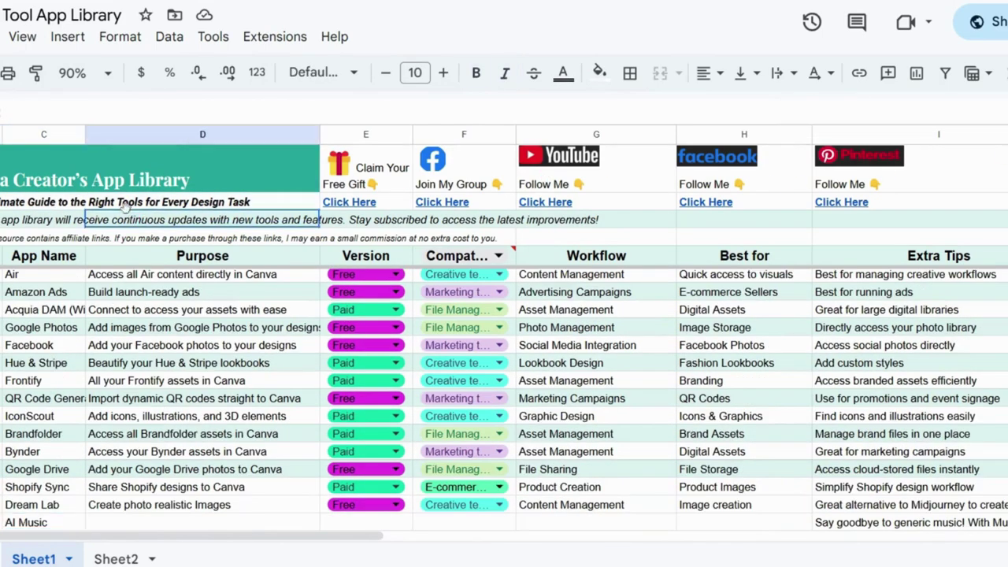
pyautogui.click(375, 187)
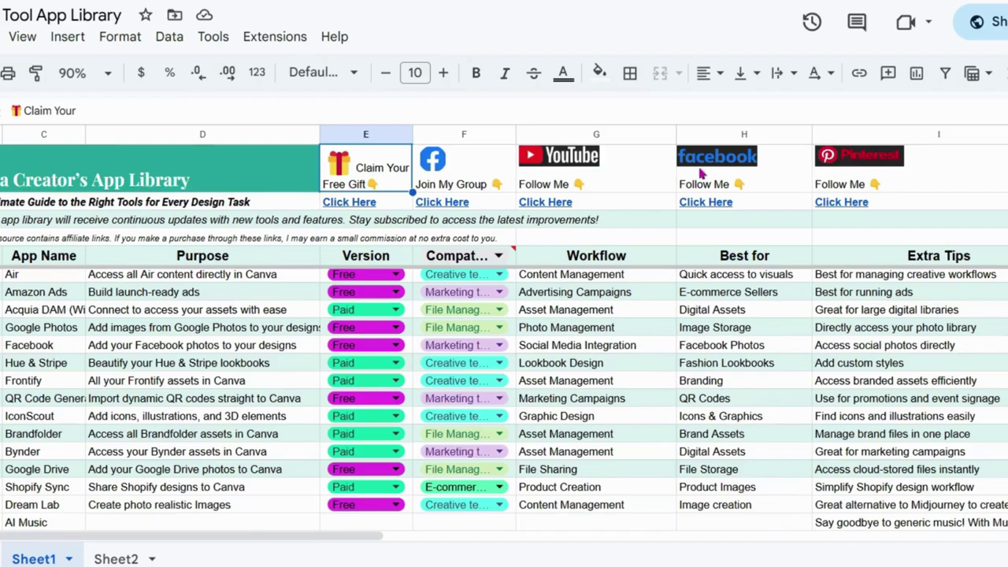
pyautogui.scroll(-3, 562, 382)
pyautogui.scroll(3, 562, 319)
pyautogui.scroll(5, 562, 319)
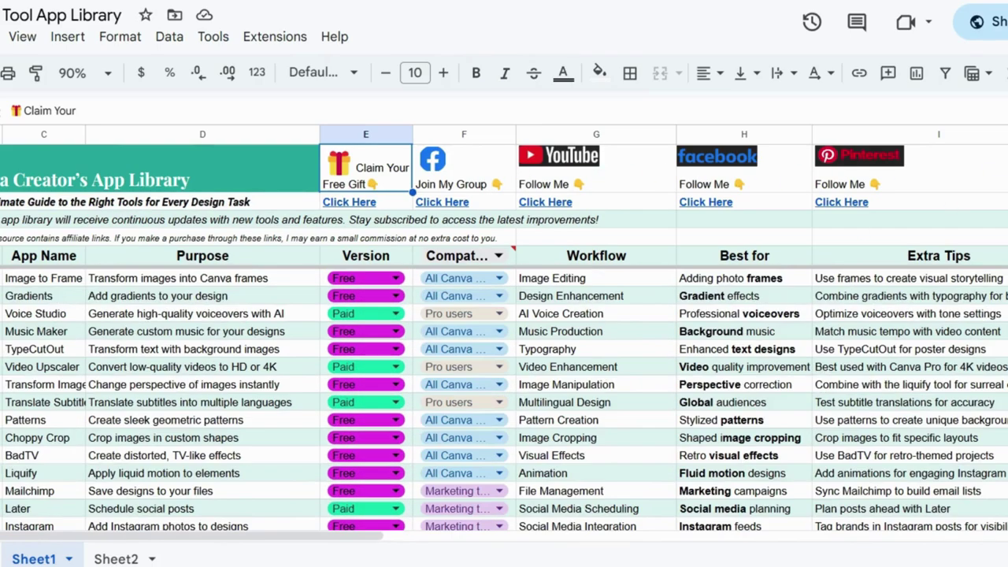
# Step: Inspect the Image to Frame entry's purpose, version, Free/Paid and compatibility choices
pyautogui.click(2, 278)
pyautogui.click(29, 285)
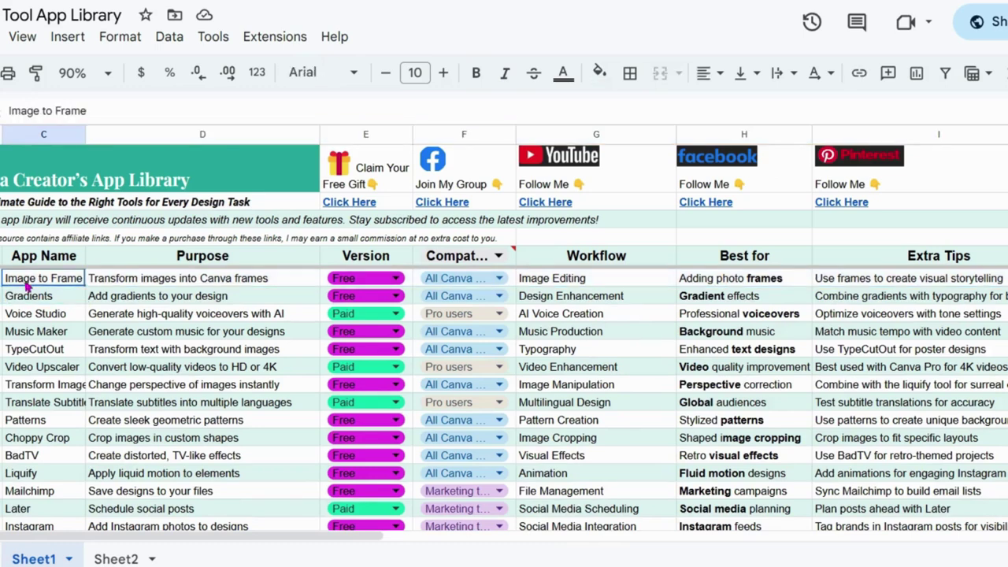
pyautogui.click(168, 283)
pyautogui.click(390, 278)
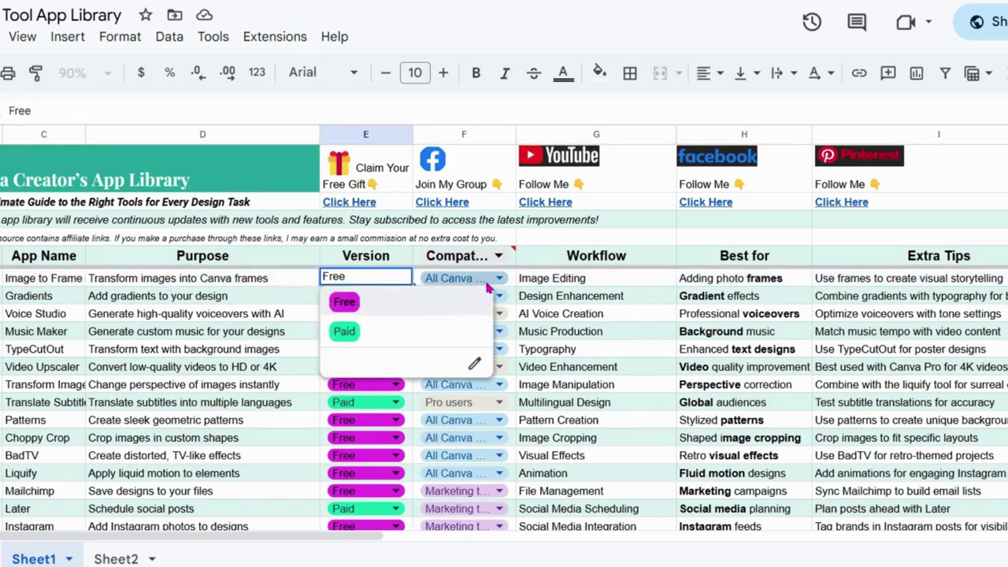
pyautogui.click(501, 282)
pyautogui.click(672, 299)
# Step: Step through Image to Frame's Image Editing and Adding photo frames cells toward Try the App
pyautogui.click(653, 279)
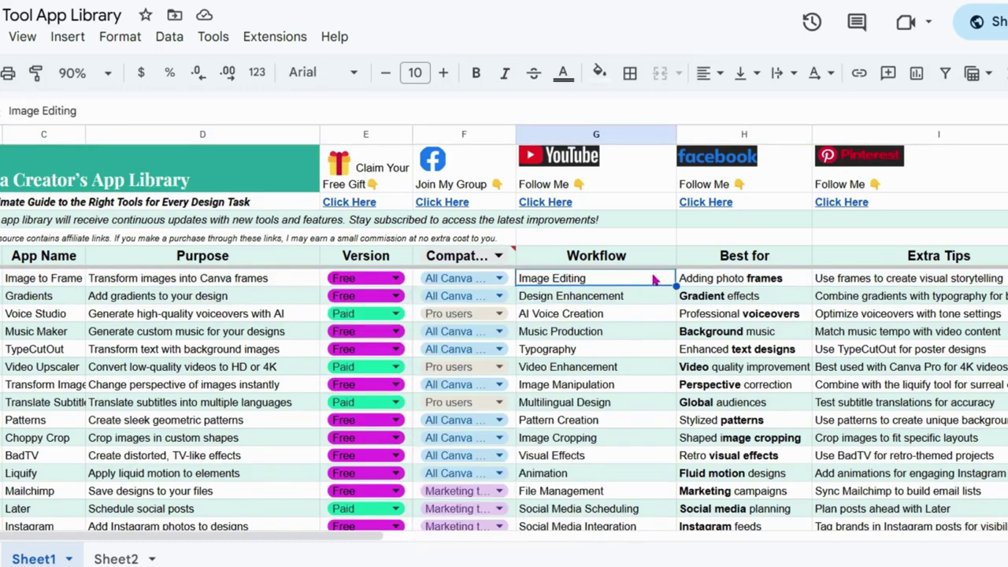
pyautogui.click(703, 283)
pyautogui.press('Right')
pyautogui.press('Right')
pyautogui.press('Right')
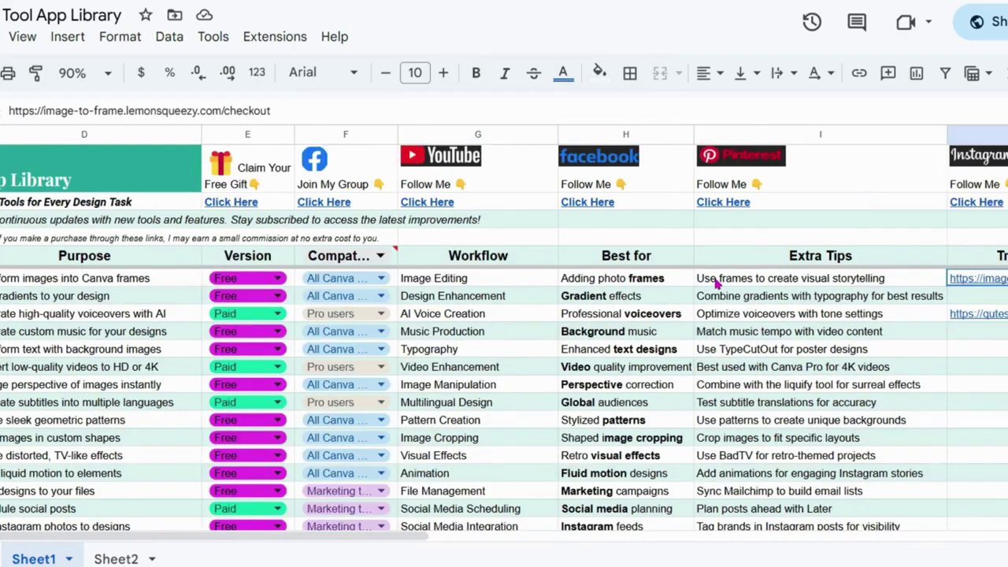
pyautogui.scroll(-4, 508, 331)
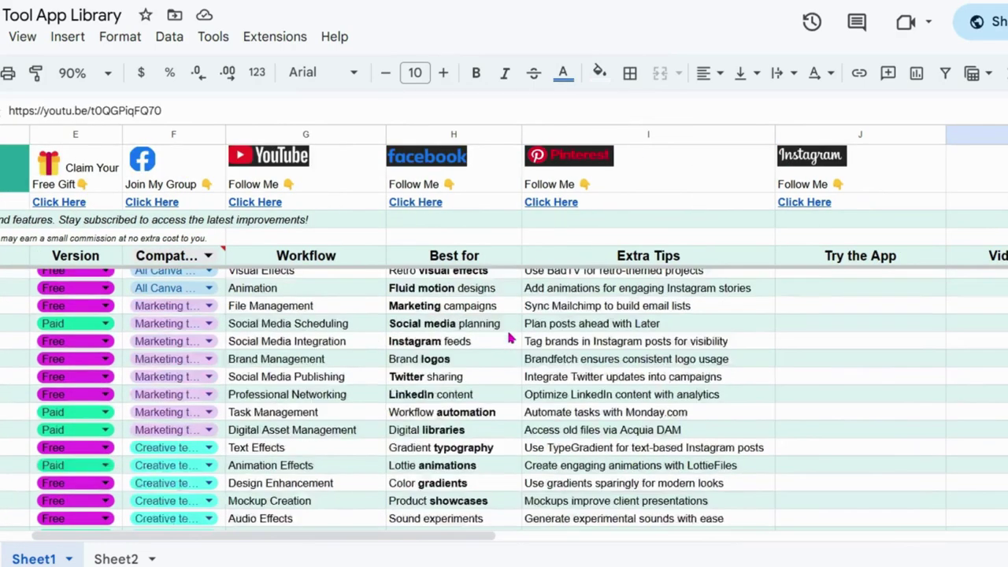
pyautogui.scroll(4, 510, 332)
pyautogui.press('Left')
pyautogui.press('Left')
pyautogui.press('Left')
pyautogui.press('Left')
pyautogui.press('Left')
pyautogui.press('Left')
pyautogui.press('Left')
pyautogui.press('Left')
pyautogui.press('Left')
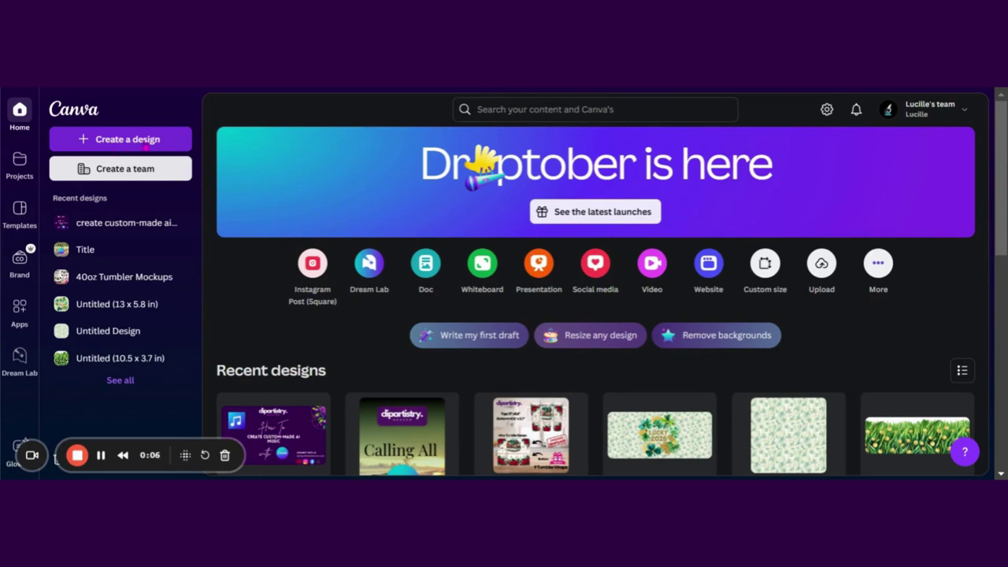
# Step: Open Canva's Create a design dialog from the home page
pyautogui.click(146, 147)
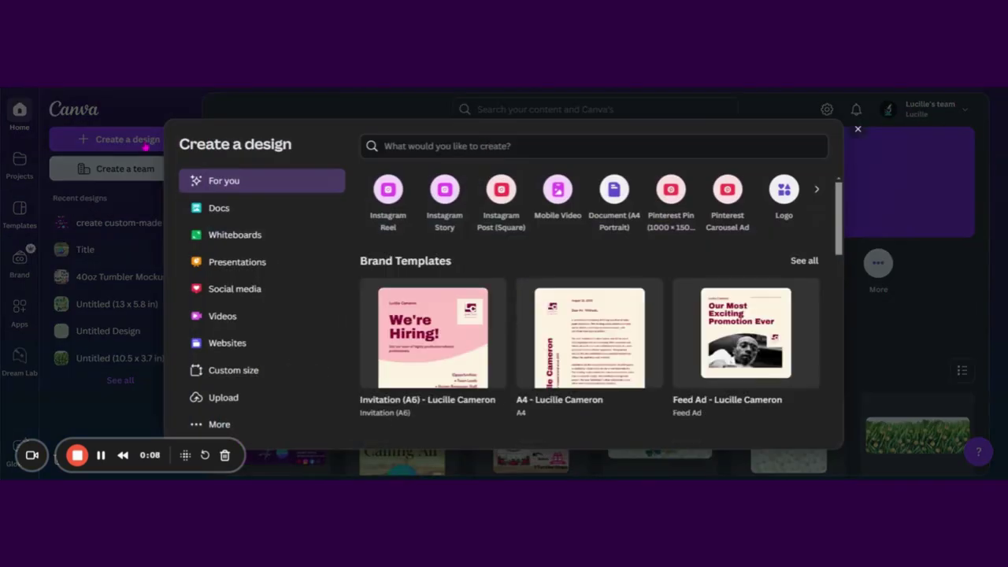
# Step: Create a blank custom-size 16 × 9 in design and browse the suggested templates
pyautogui.click(240, 370)
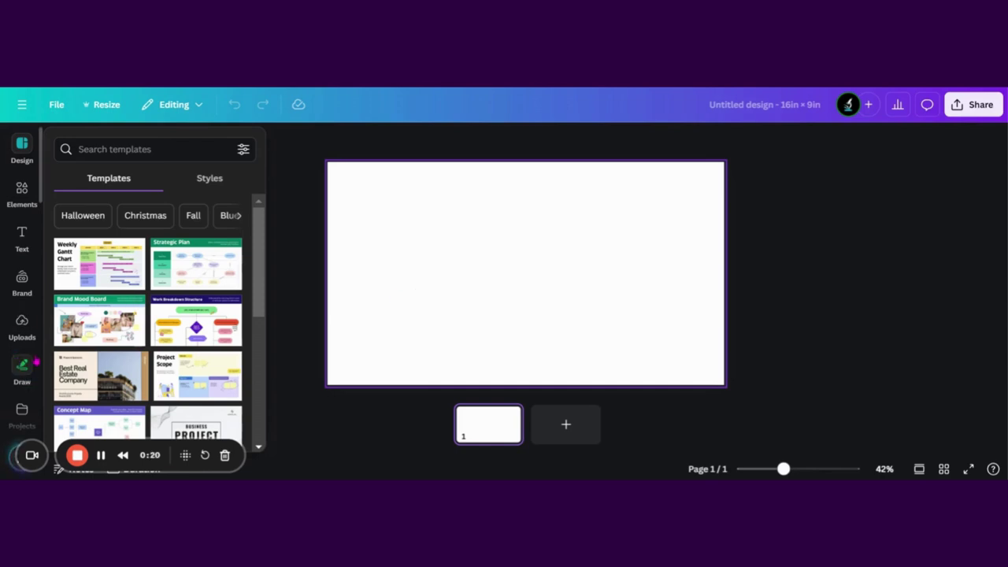
pyautogui.moveTo(118, 455); pyautogui.dragTo(886, 455)
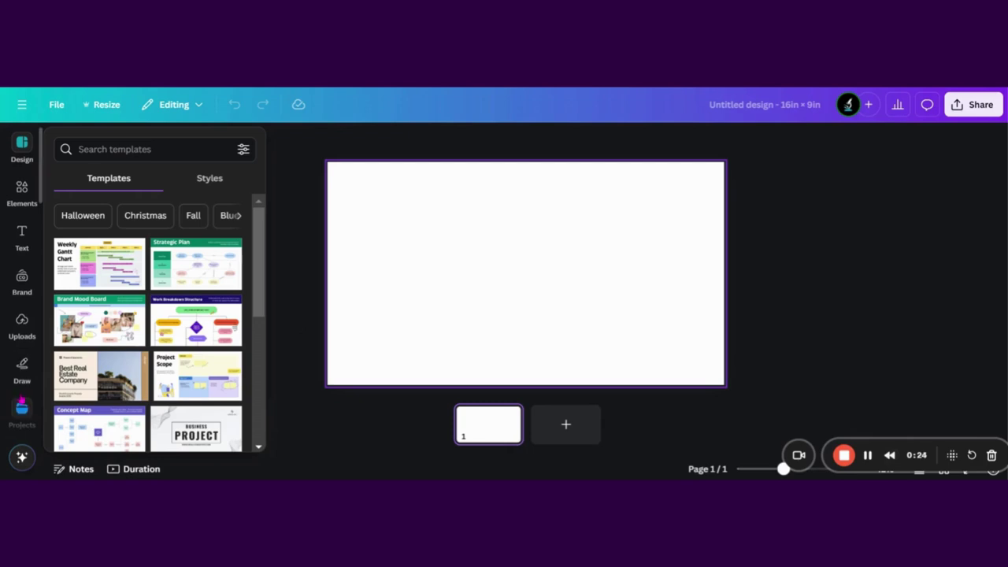
pyautogui.scroll(-5, 21, 402)
pyautogui.scroll(-4, 21, 401)
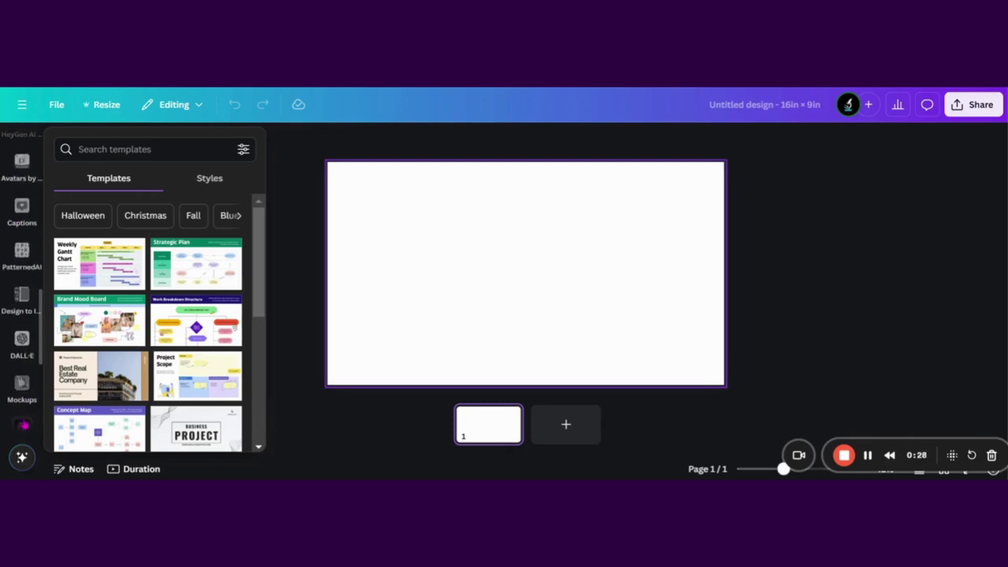
pyautogui.scroll(3, 24, 413)
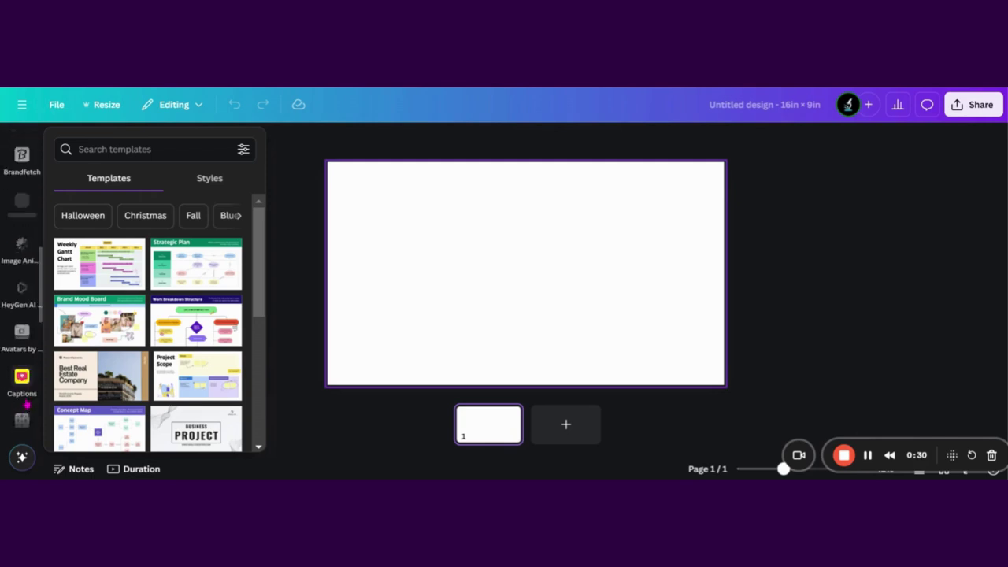
pyautogui.scroll(3, 26, 404)
pyautogui.scroll(-2, 23, 401)
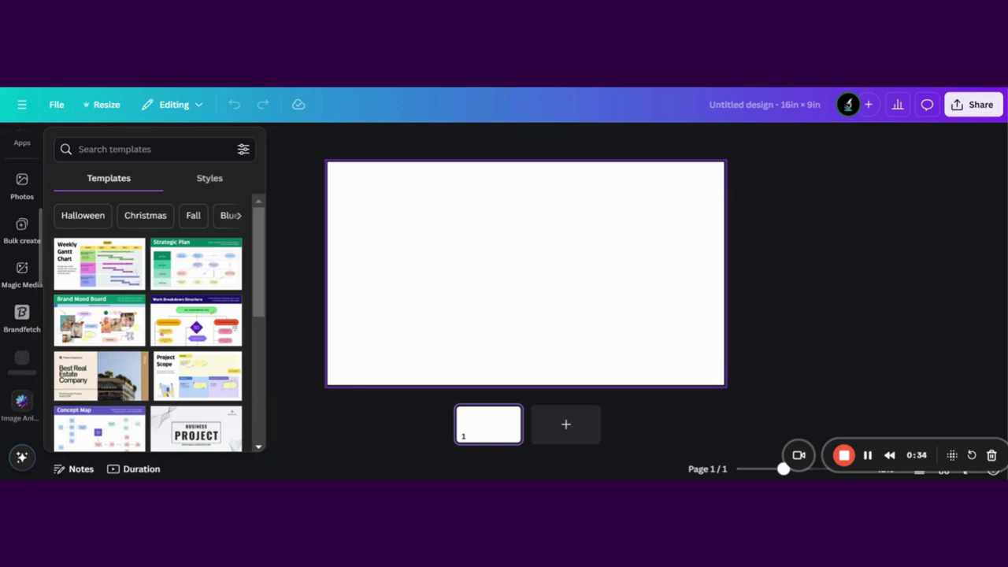
pyautogui.scroll(3, 24, 378)
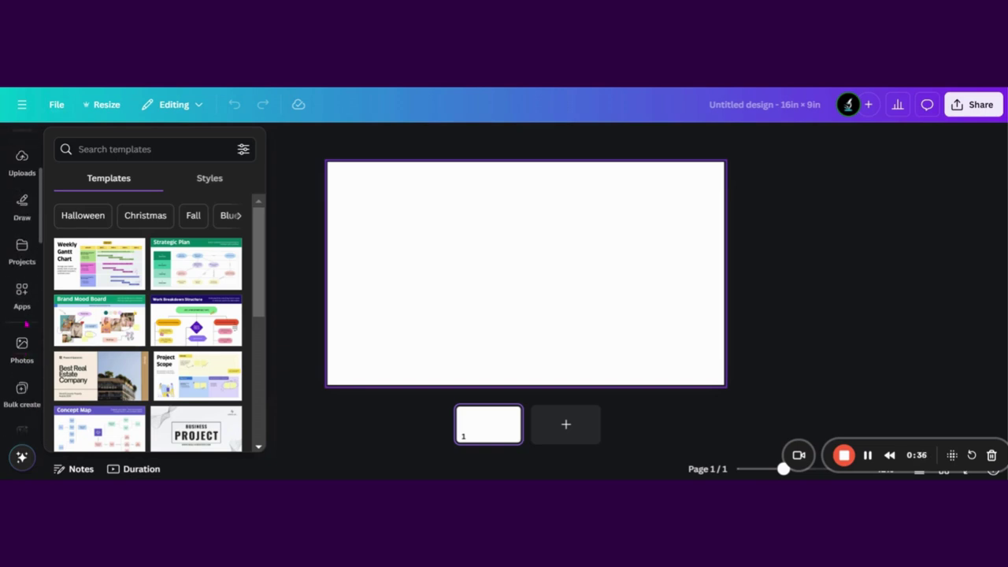
# Step: Search the Apps panel for 'ai music'
pyautogui.click(25, 298)
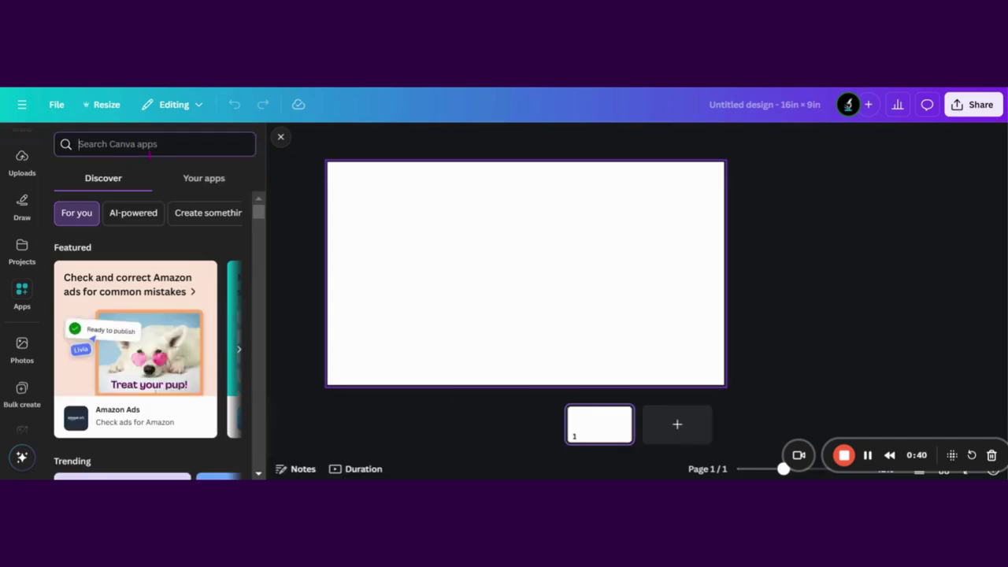
pyautogui.write('ai music')
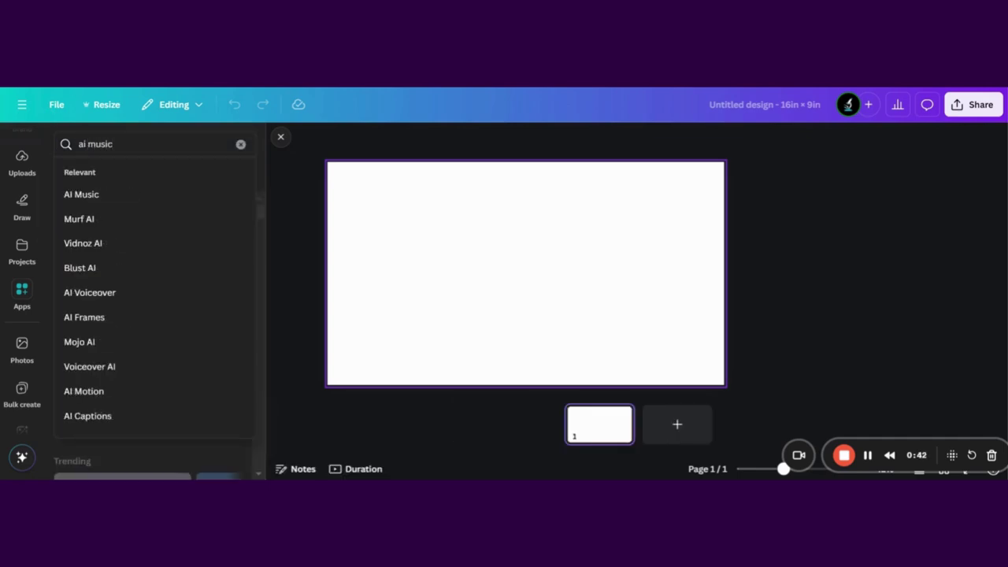
pyautogui.press('Return')
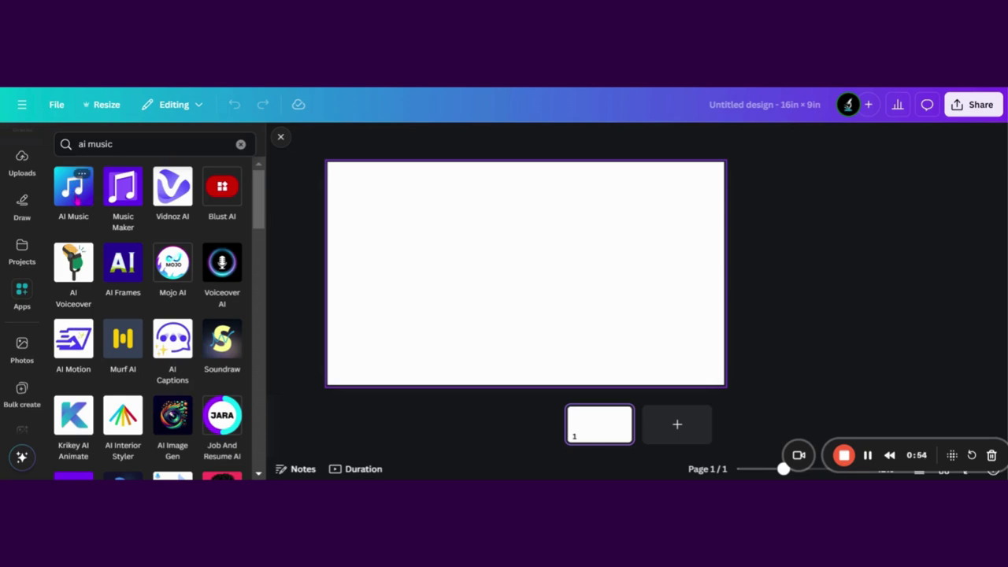
# Step: Open the AI Music app and choose Down-to-earth style with Ambient and Happy moods
pyautogui.click(77, 201)
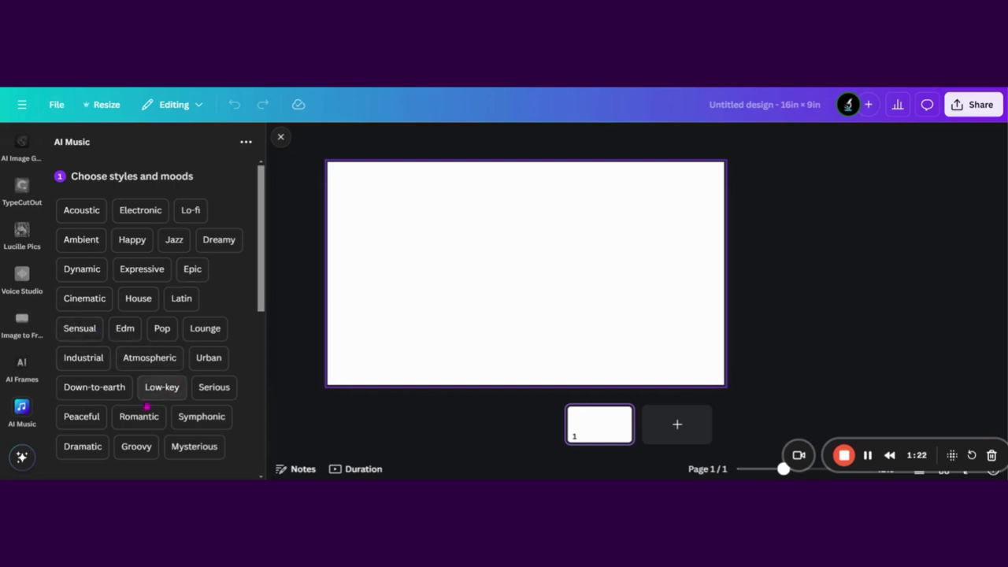
pyautogui.click(98, 394)
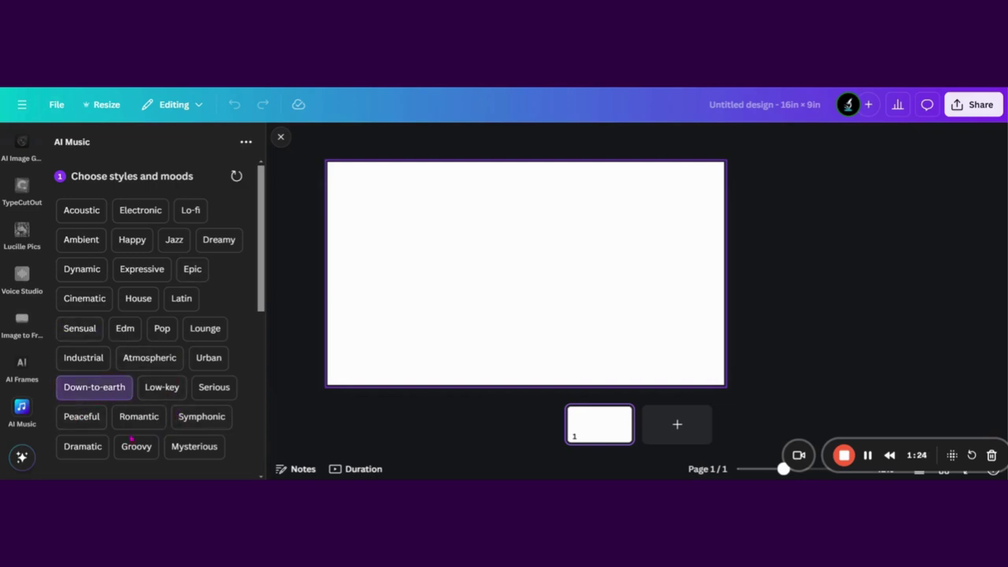
pyautogui.click(88, 240)
pyautogui.click(131, 239)
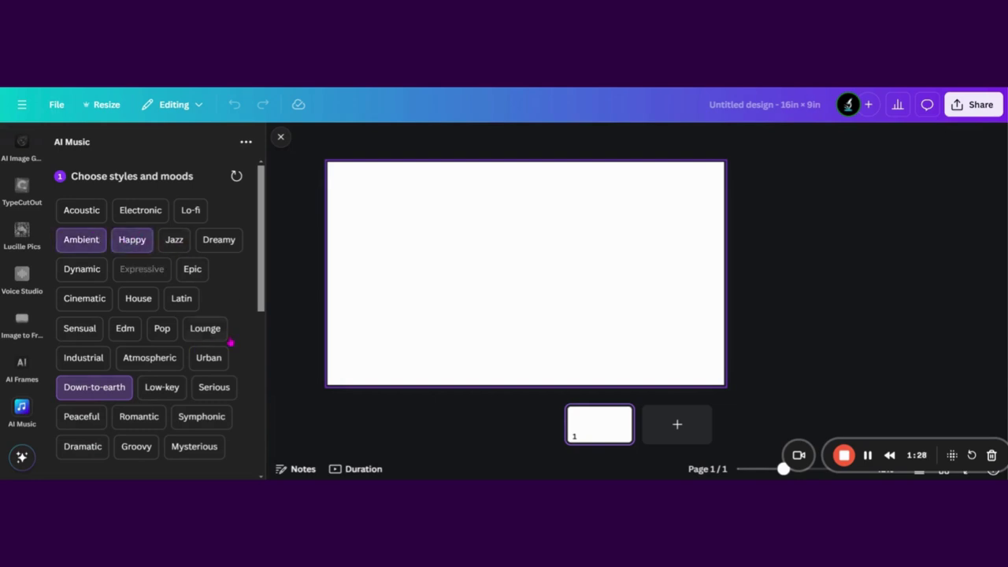
pyautogui.scroll(-3, 231, 342)
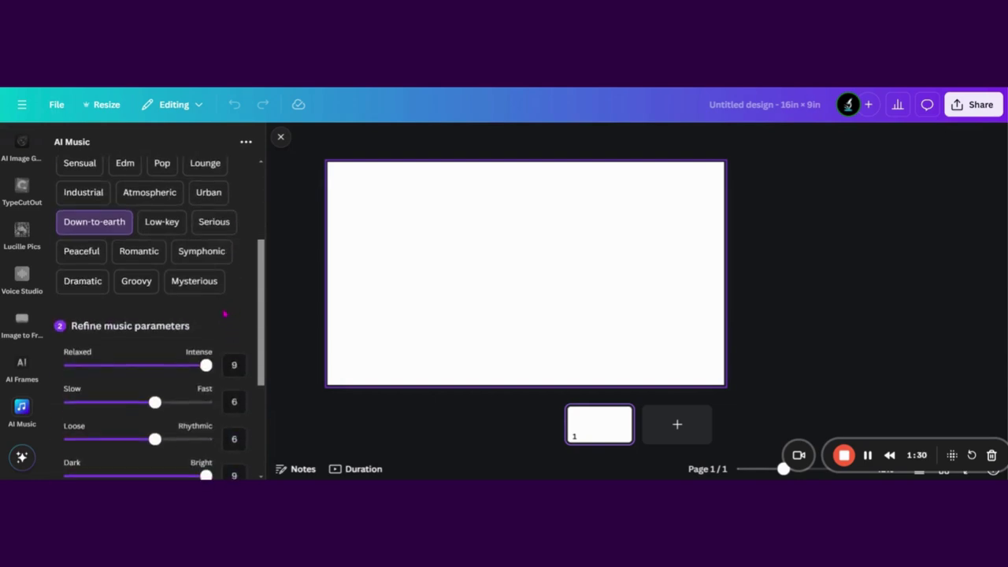
# Step: Raise the Slow/Fast slider to 7 and lower the Dark/Bright slider to 7
pyautogui.scroll(-3, 202, 291)
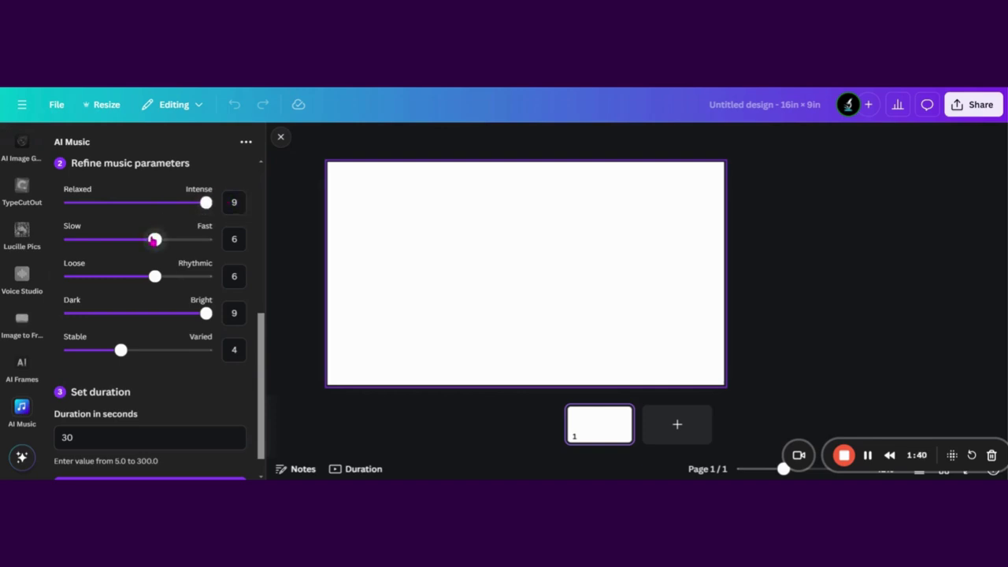
pyautogui.moveTo(154, 240); pyautogui.dragTo(171, 242)
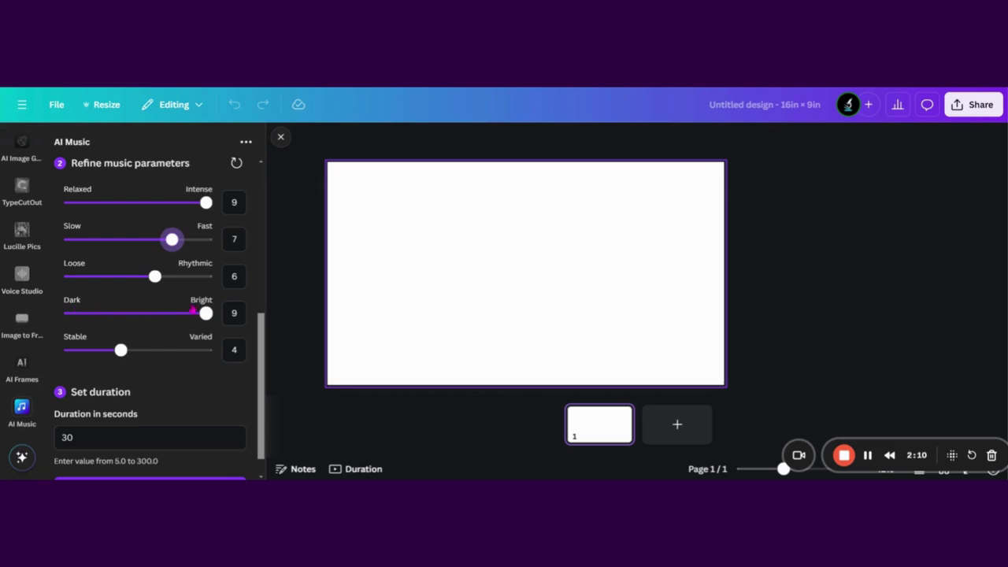
pyautogui.moveTo(210, 319); pyautogui.dragTo(173, 323)
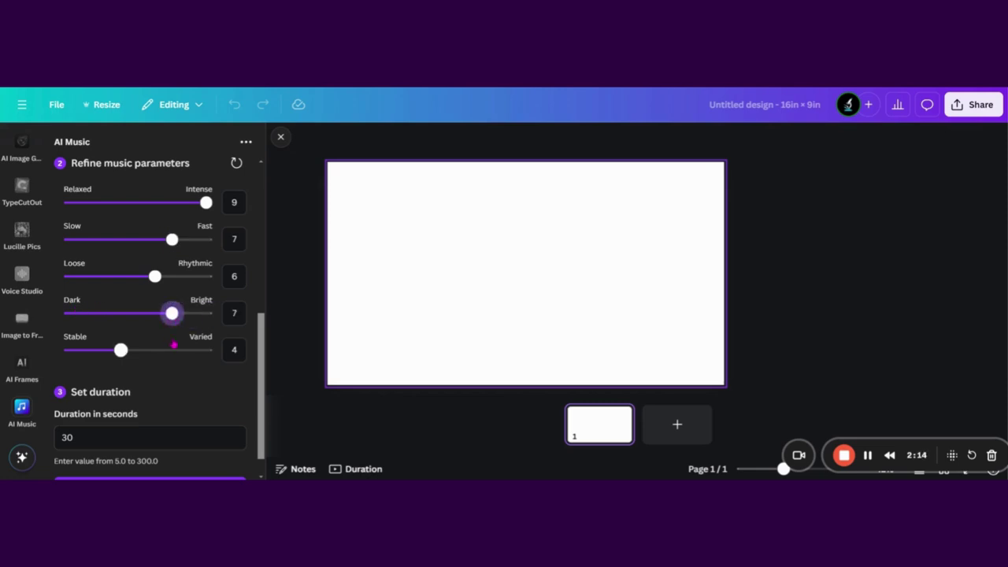
# Step: Replace the 30-second music duration with 120 seconds
pyautogui.scroll(-1, 141, 403)
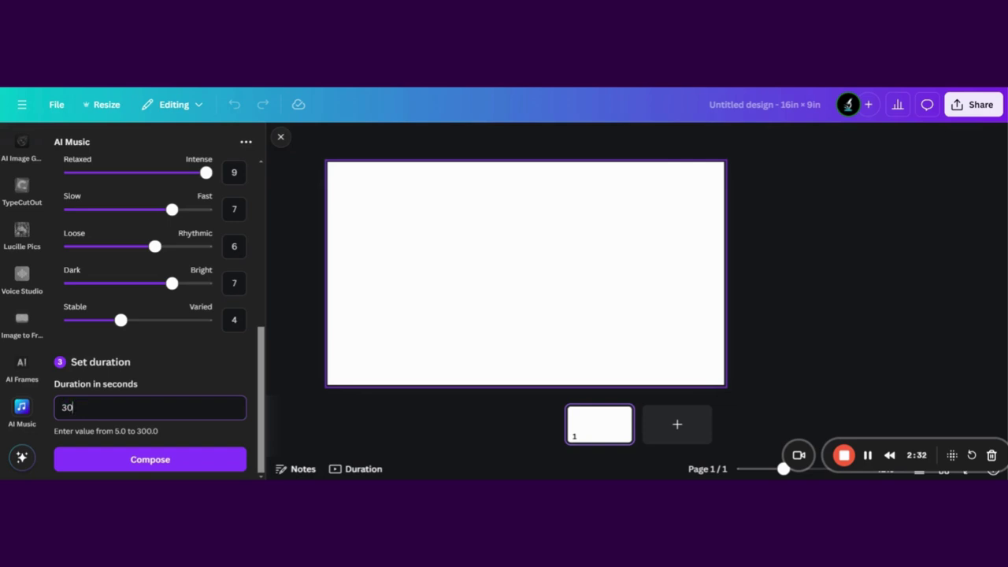
pyautogui.press('BackSpace')
pyautogui.write('120')
pyautogui.scroll(5, 166, 308)
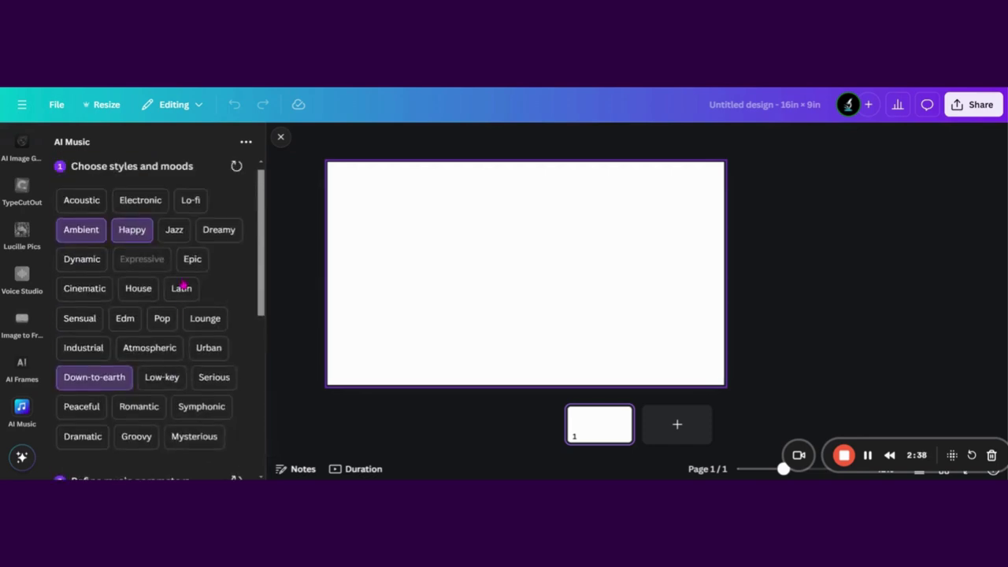
pyautogui.scroll(-5, 181, 315)
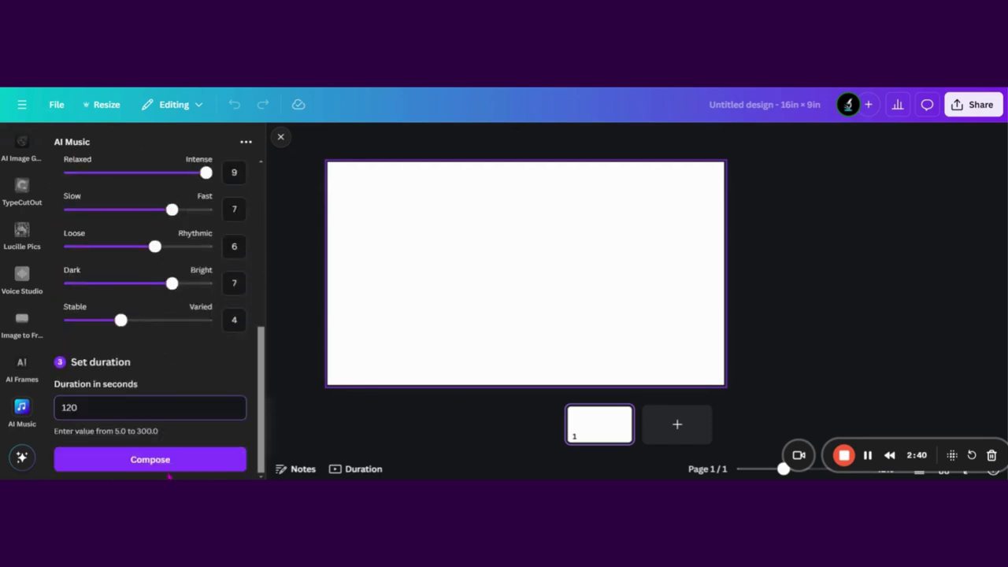
# Step: Compose the AI track, add pages up to seven, then preview from page 1 and pause
pyautogui.click(177, 468)
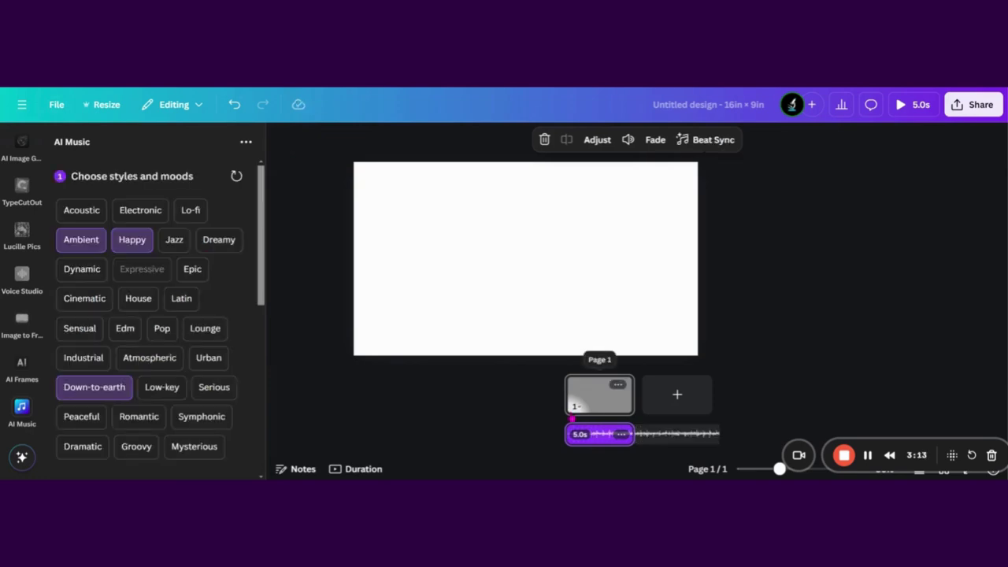
pyautogui.hotkey('ctrl', 'Return')
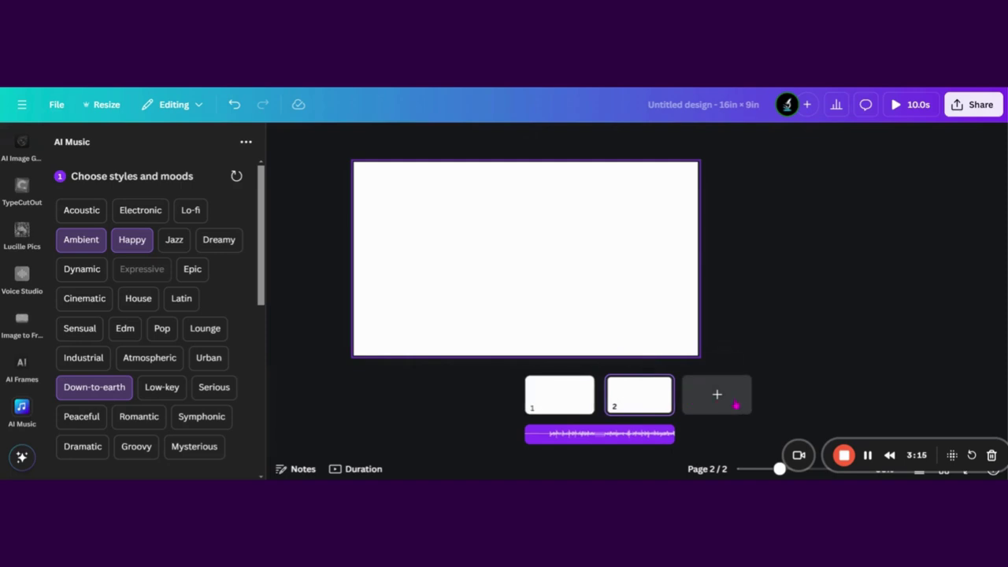
pyautogui.hotkey('ctrl', 'Return')
pyautogui.hotkey('ctrl', 'Return')
pyautogui.hotkey('ctrl', 'Return')
pyautogui.hotkey('ctrl', 'Return')
pyautogui.hotkey('ctrl', 'Return')
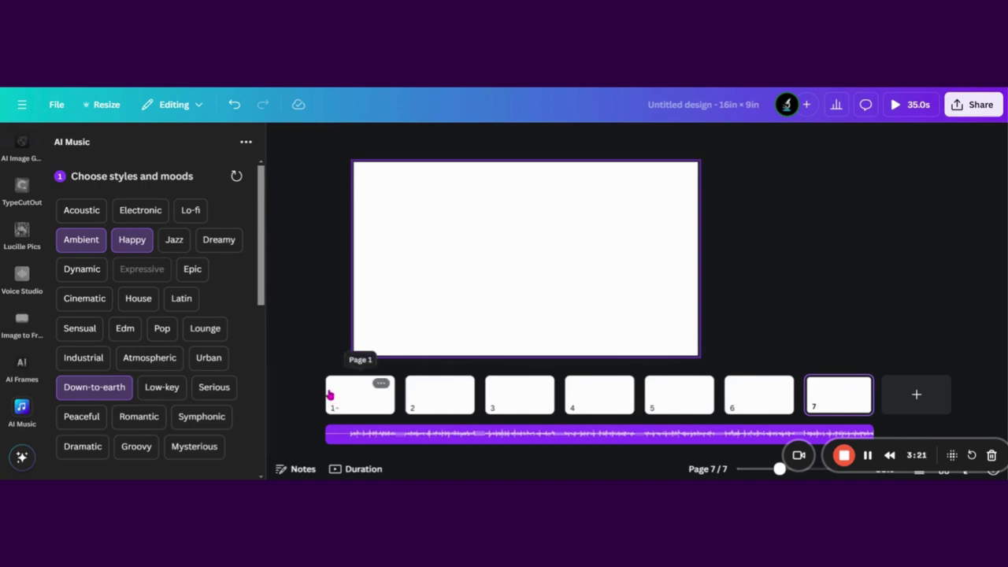
pyautogui.click(345, 401)
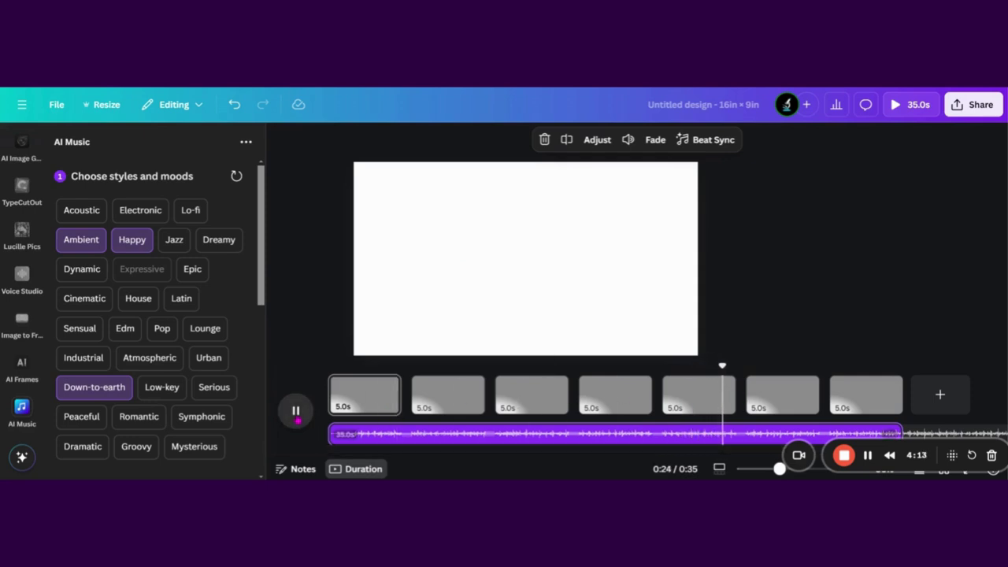
pyautogui.click(295, 411)
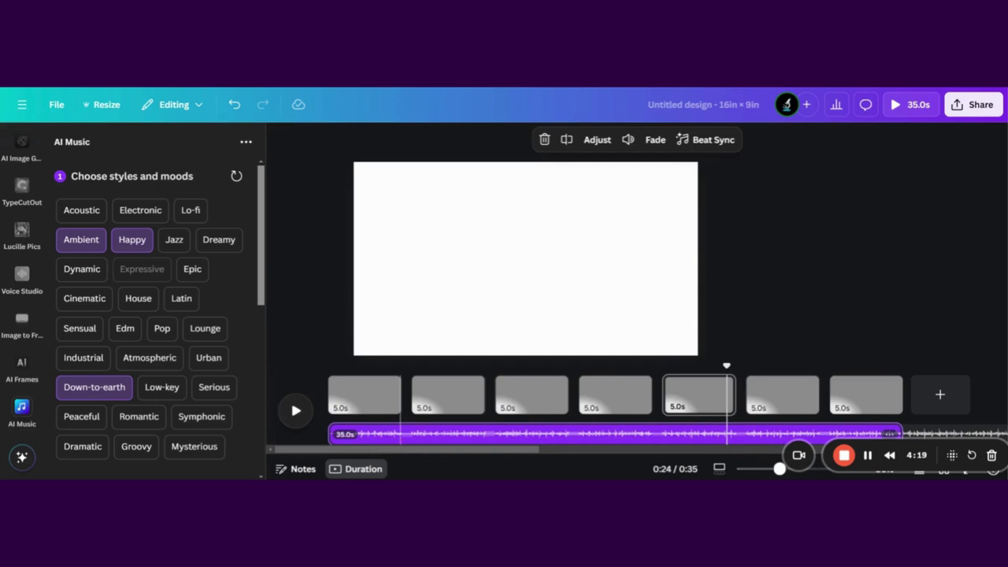
# Step: Close the AI Music generator panel and browse the side panel
pyautogui.scroll(-3, 22, 299)
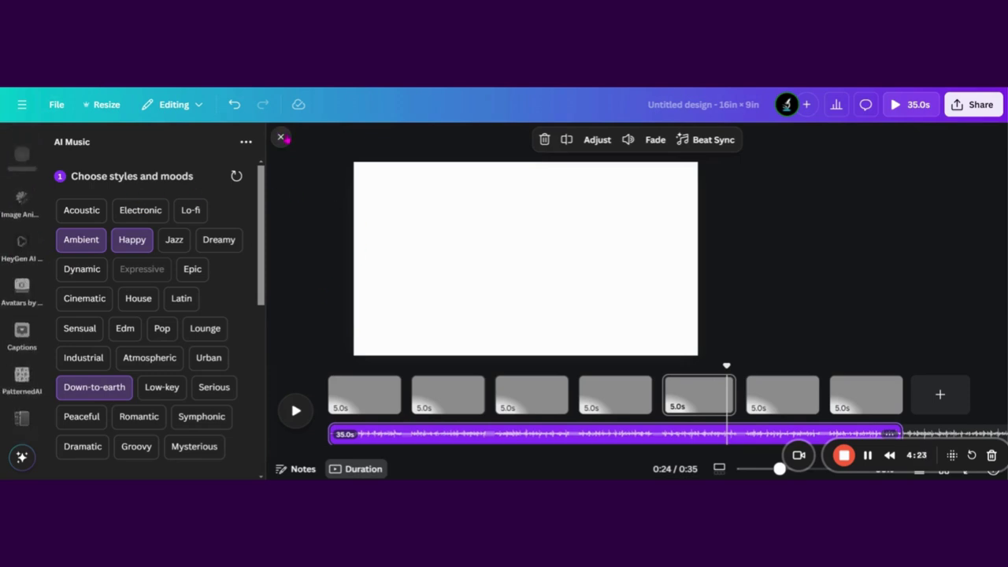
pyautogui.click(280, 137)
pyautogui.scroll(3, 22, 276)
pyautogui.click(22, 308)
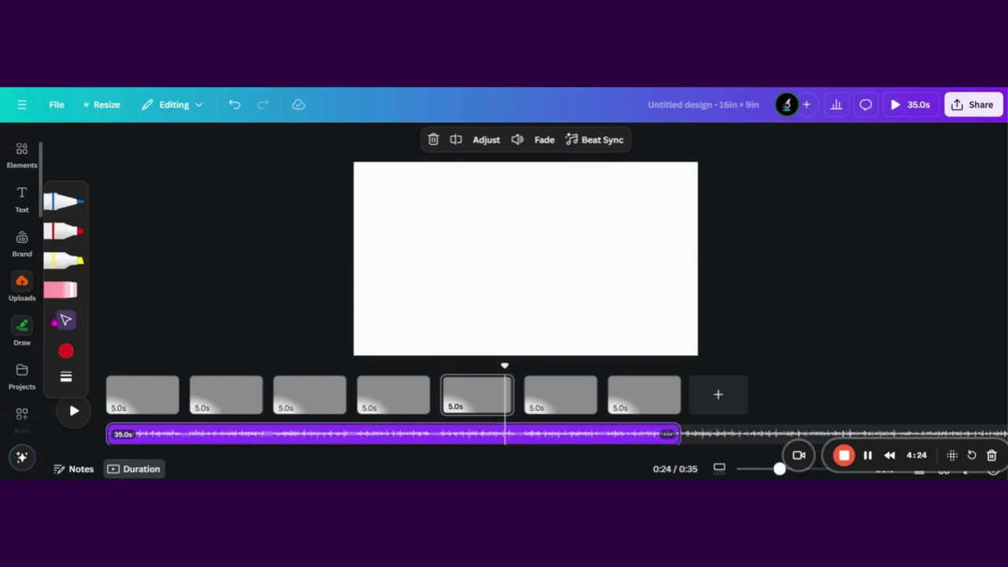
pyautogui.scroll(-4, 24, 331)
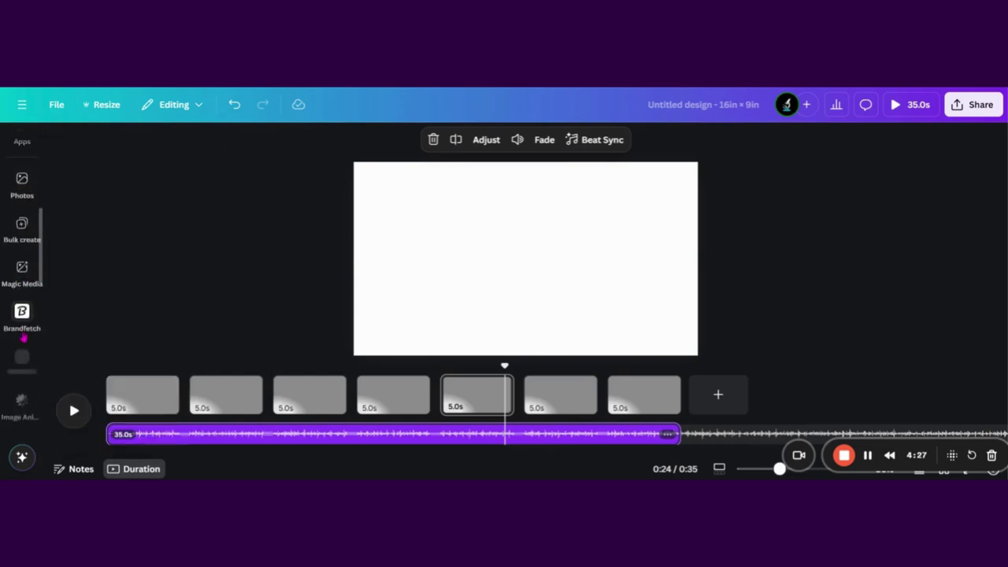
pyautogui.scroll(-5, 24, 339)
pyautogui.scroll(-4, 31, 339)
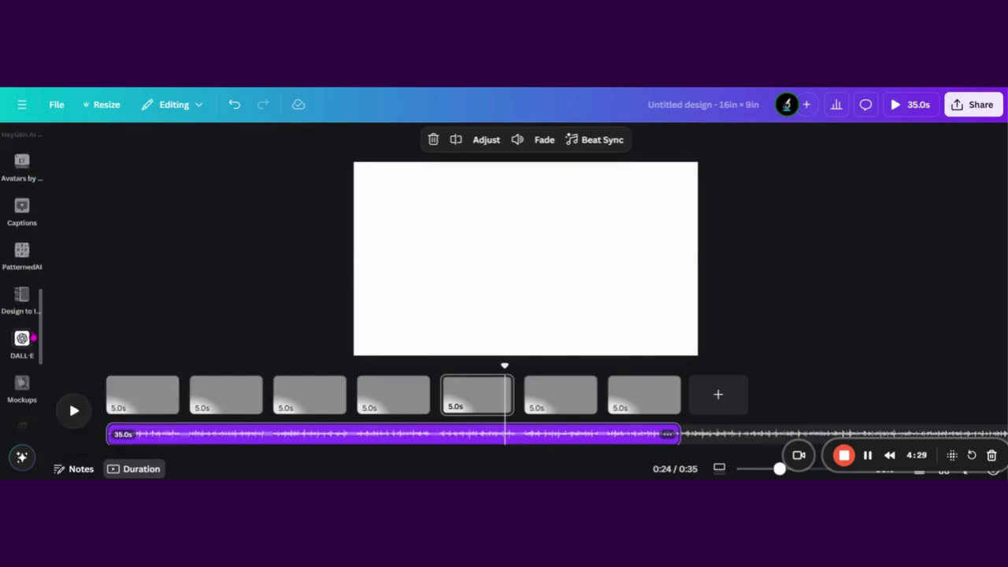
pyautogui.scroll(4, 31, 343)
pyautogui.scroll(5, 31, 344)
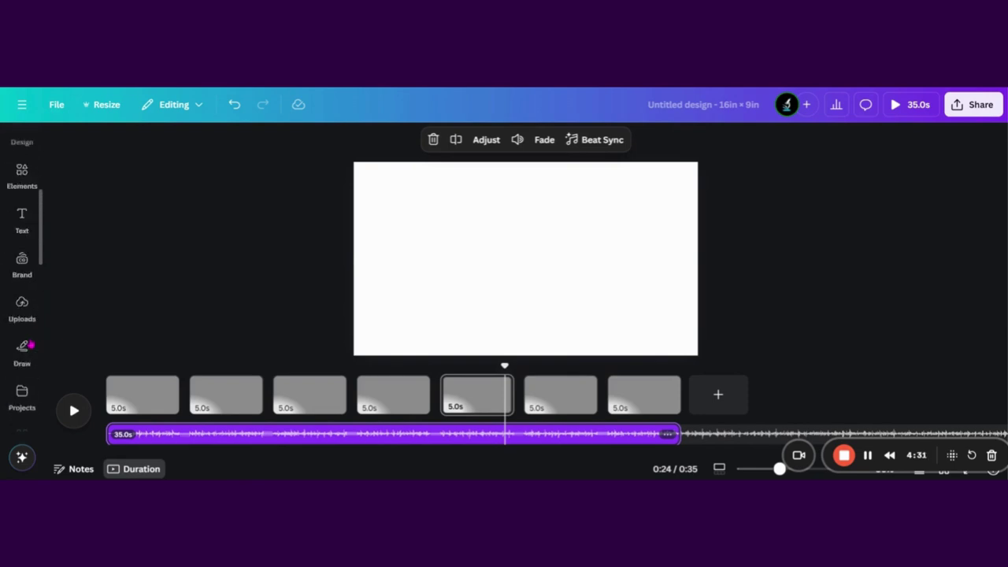
# Step: Search Elements for 'music' and filter the results to Audio tracks
pyautogui.click(22, 190)
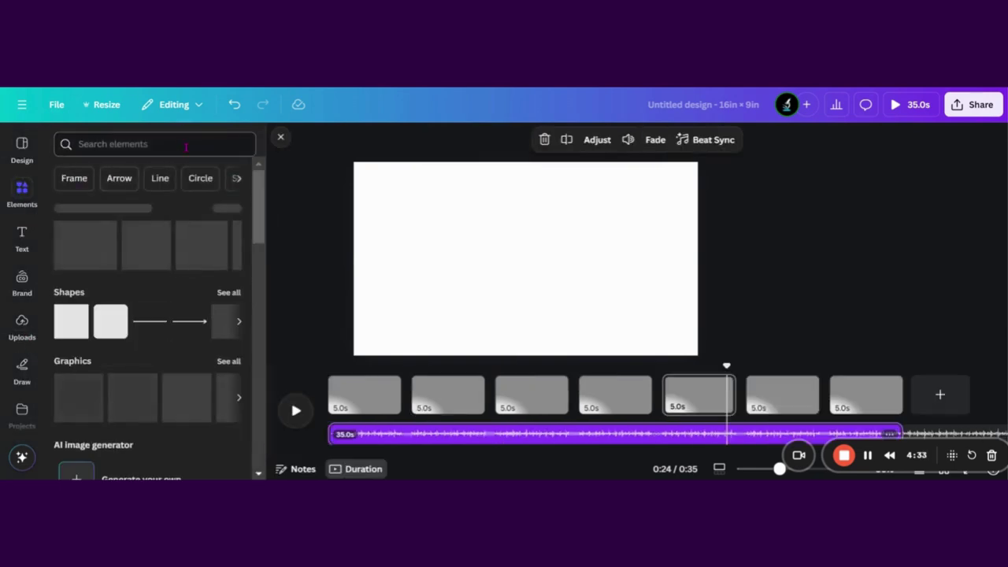
pyautogui.write('music')
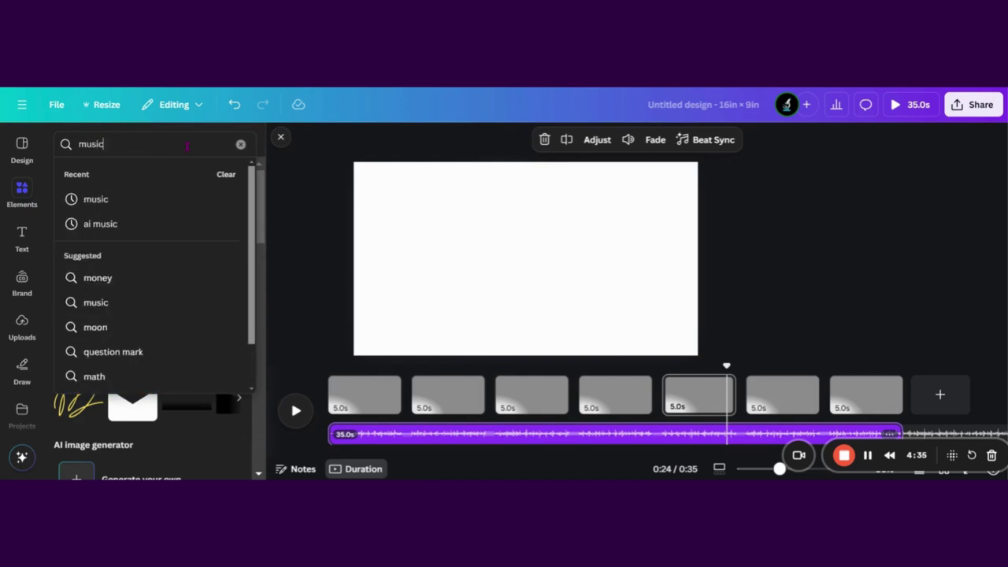
pyautogui.press('Return')
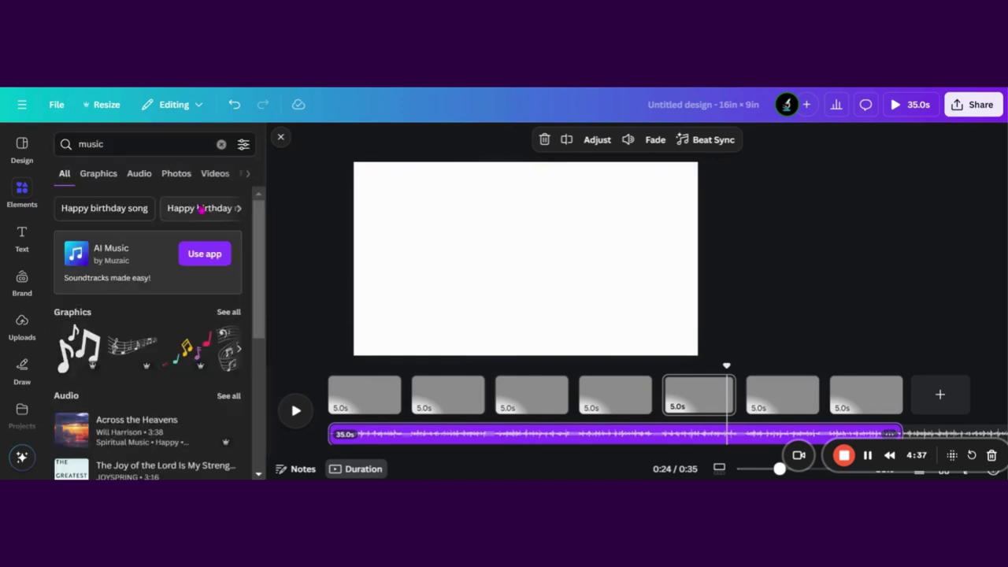
pyautogui.click(140, 174)
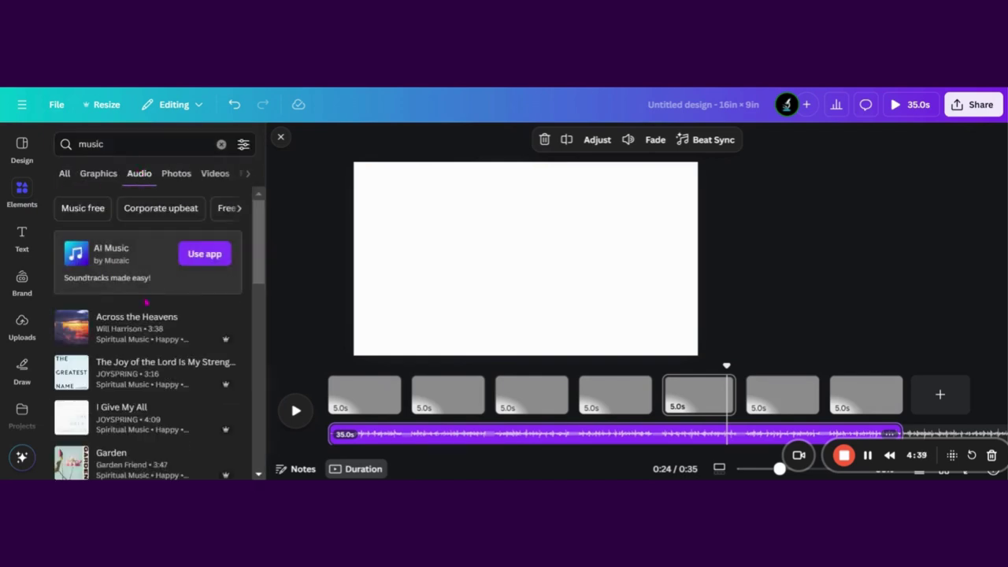
pyautogui.scroll(-1, 119, 340)
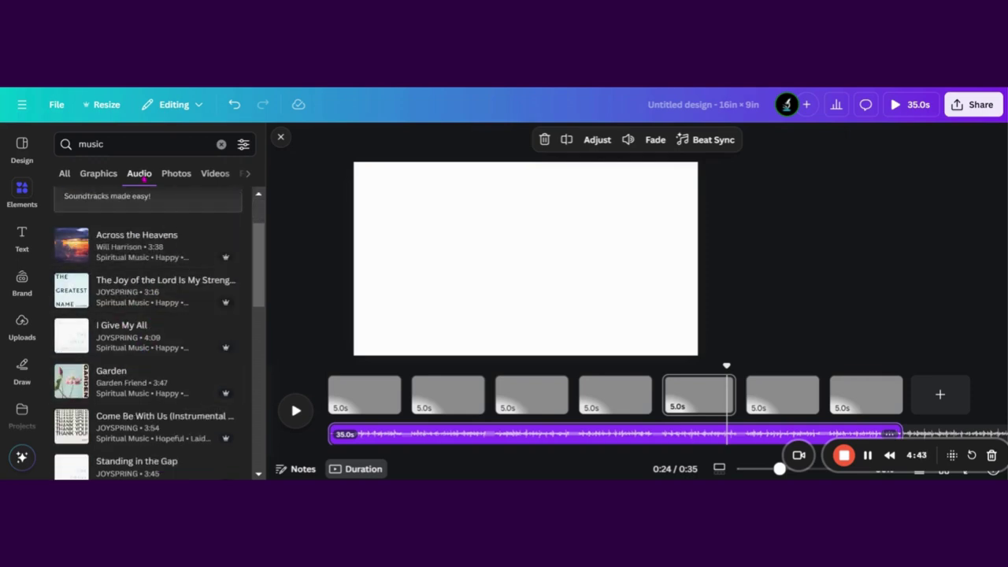
pyautogui.scroll(1, 175, 229)
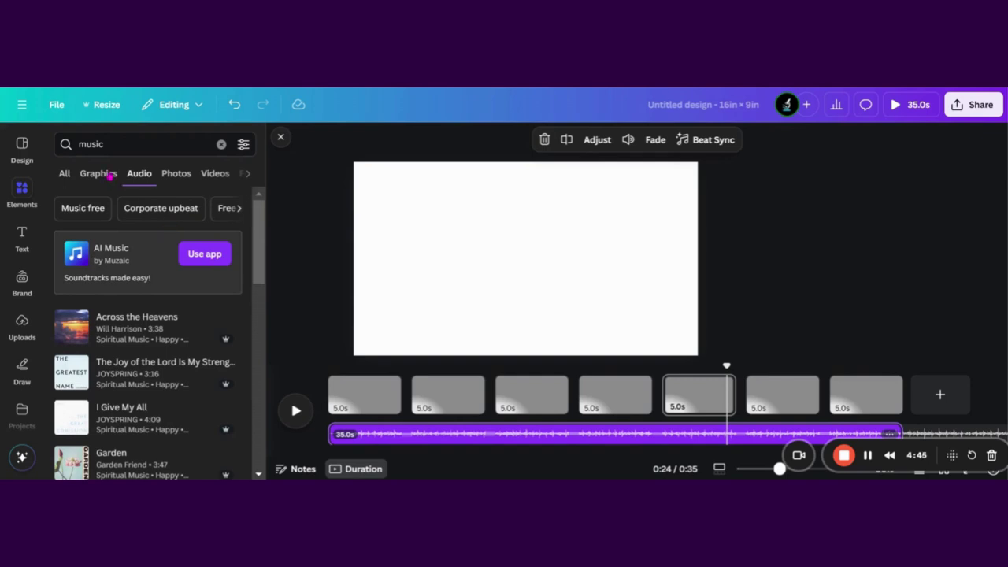